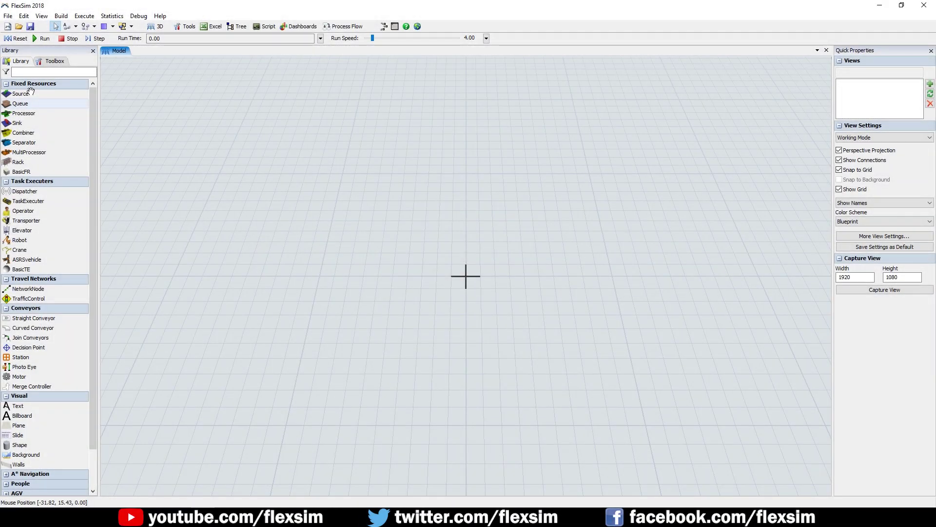
Place two sources, a combiner and a separator on the model grid
{"action": "left_click_drag", "start_coordinate": [20, 93], "coordinate": [200, 237]}
{"action": "left_click_drag", "start_coordinate": [170, 302], "coordinate": [171, 303]}
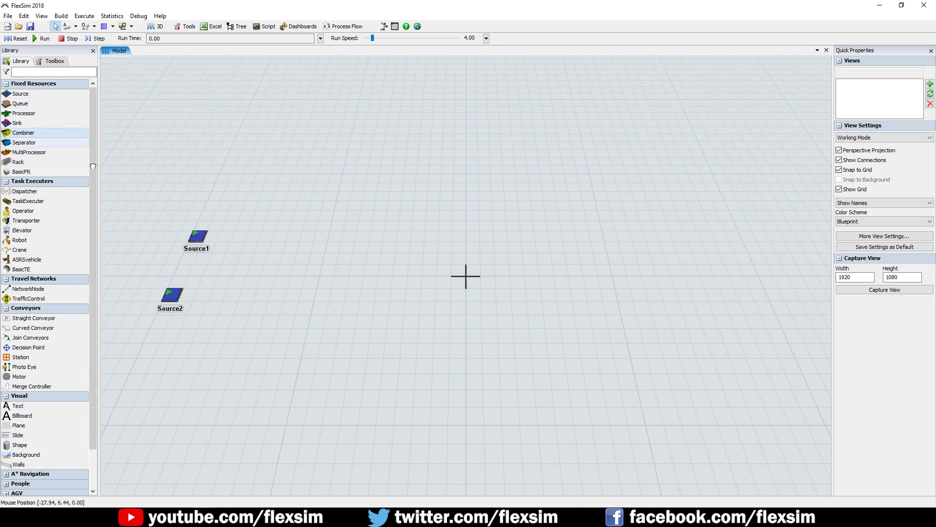
{"action": "left_click_drag", "start_coordinate": [22, 132], "coordinate": [210, 253]}
{"action": "left_click_drag", "start_coordinate": [195, 199], "coordinate": [414, 255]}
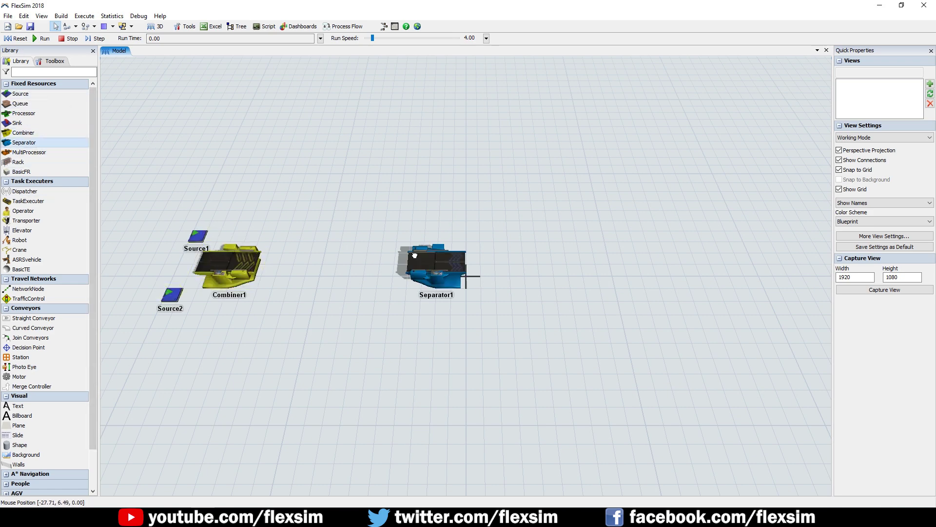
Add three straight conveyors and a sink, lower the bottom conveyor, and link Source1 to Combiner1
{"action": "left_click", "coordinate": [44, 318]}
{"action": "left_click_drag", "start_coordinate": [31, 315], "coordinate": [489, 293]}
{"action": "left_click_drag", "start_coordinate": [40, 119], "coordinate": [643, 258]}
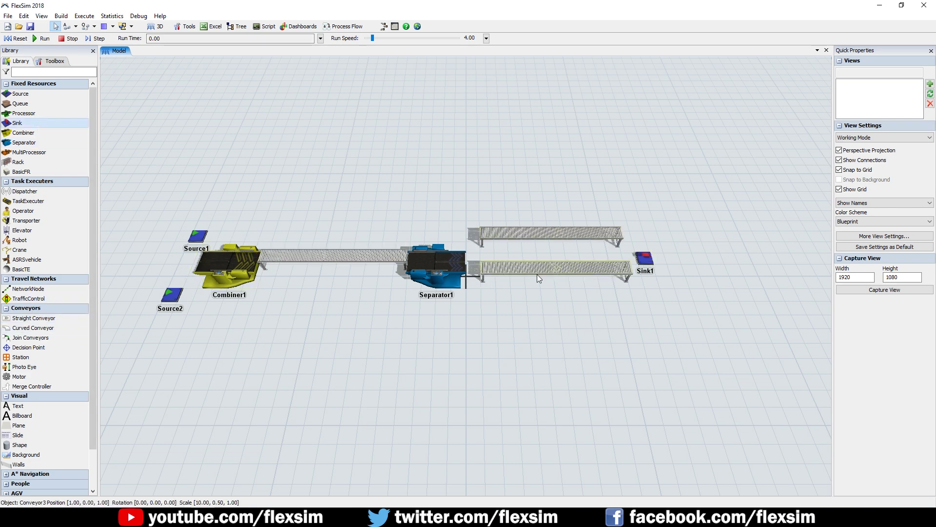
{"action": "left_click_drag", "start_coordinate": [537, 274], "coordinate": [537, 297]}
{"action": "left_click", "coordinate": [471, 267]}
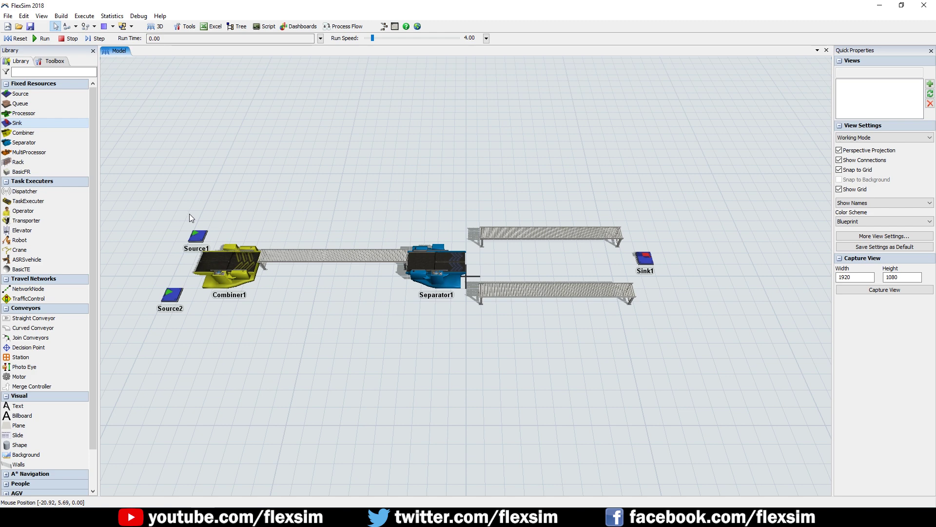
{"action": "left_click_drag", "start_coordinate": [197, 235], "coordinate": [228, 265]}
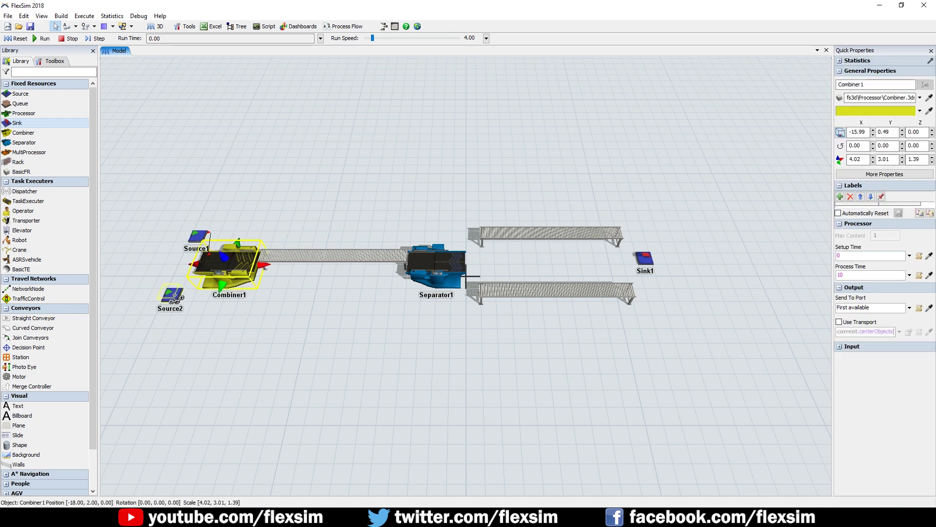
Link Source2 to Combiner1, Separator1 to the lower conveyor, and the conveyors to Sink1
{"action": "left_click_drag", "start_coordinate": [171, 294], "coordinate": [644, 259]}
{"action": "left_click_drag", "start_coordinate": [436, 263], "coordinate": [645, 259]}
{"action": "left_click_drag", "start_coordinate": [516, 385], "coordinate": [533, 385]}
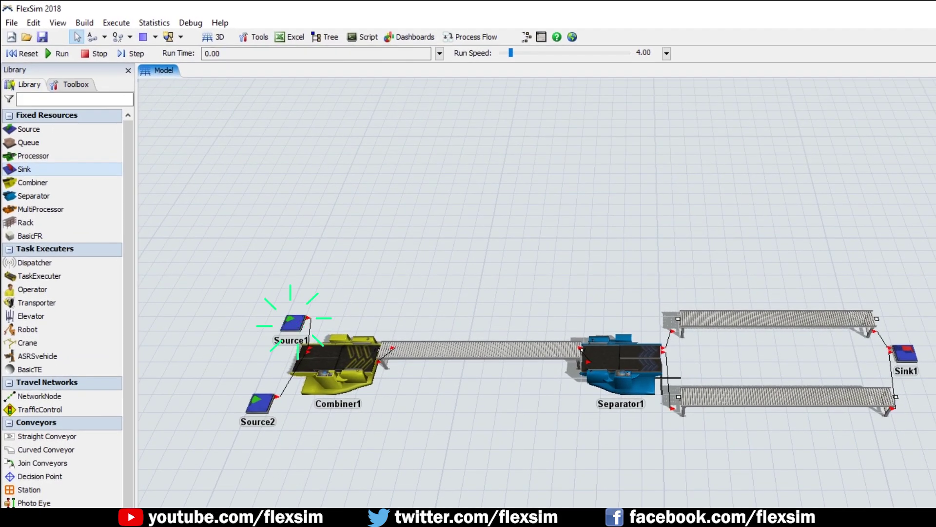
{"action": "left_click", "coordinate": [293, 323]}
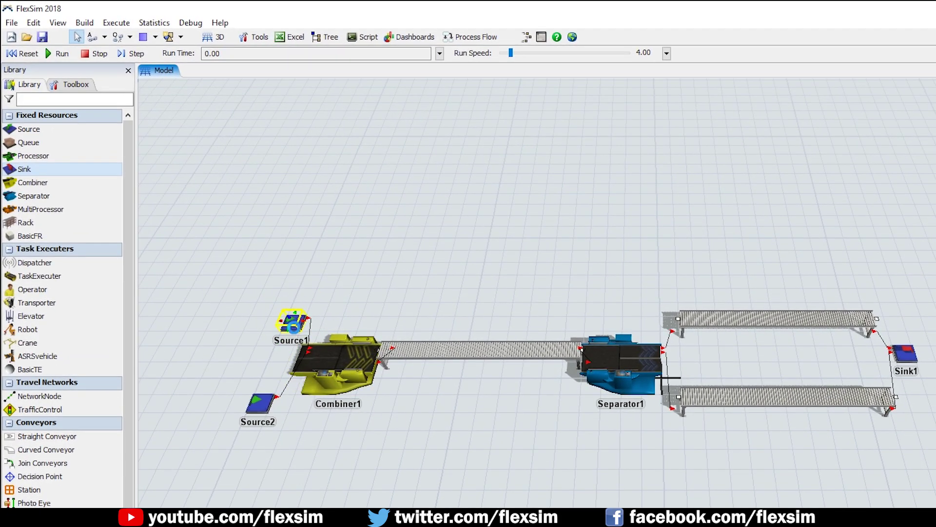
Change Source1's FlowItem Class to Pallet
{"action": "double_click", "coordinate": [294, 326]}
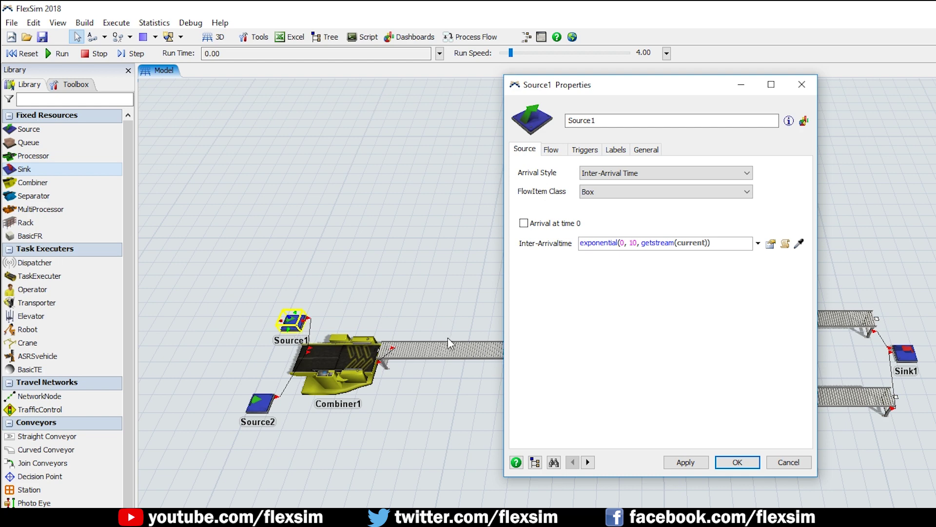
{"action": "left_click", "coordinate": [672, 192]}
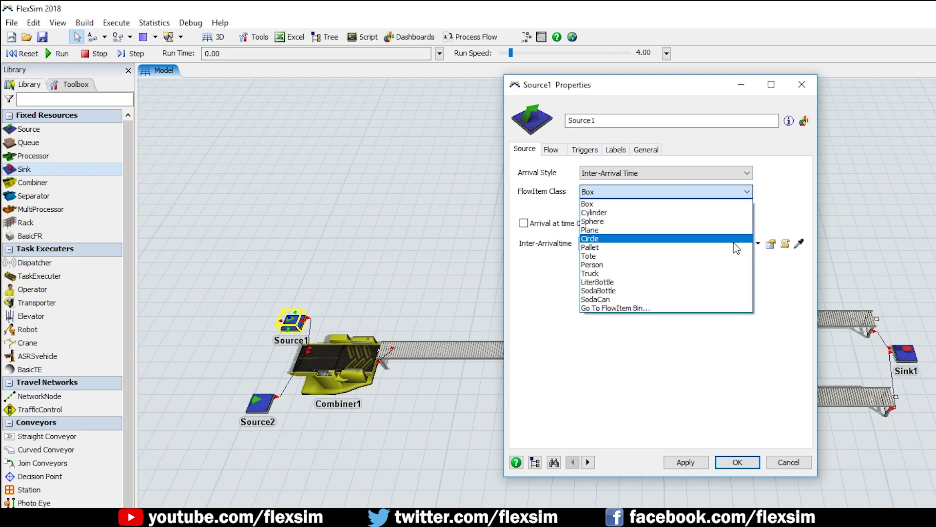
{"action": "left_click", "coordinate": [735, 247]}
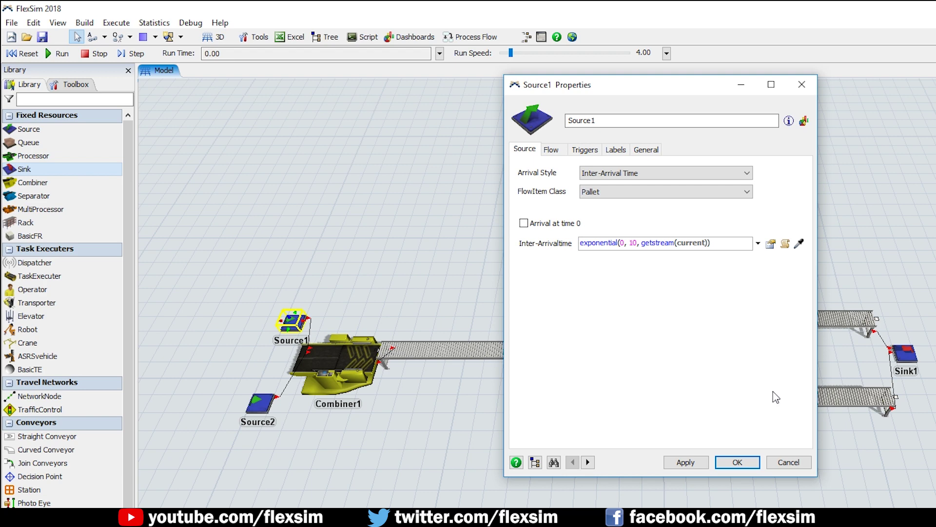
{"action": "left_click", "coordinate": [736, 461]}
Keep Separator1 on Unpack with Entire Contents and confirm its properties
{"action": "double_click", "coordinate": [633, 385]}
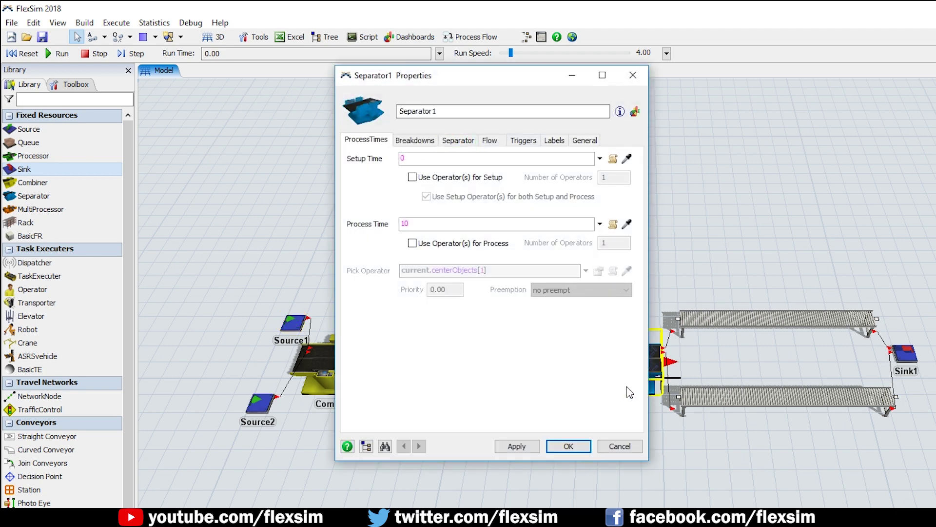
{"action": "left_click", "coordinate": [461, 141]}
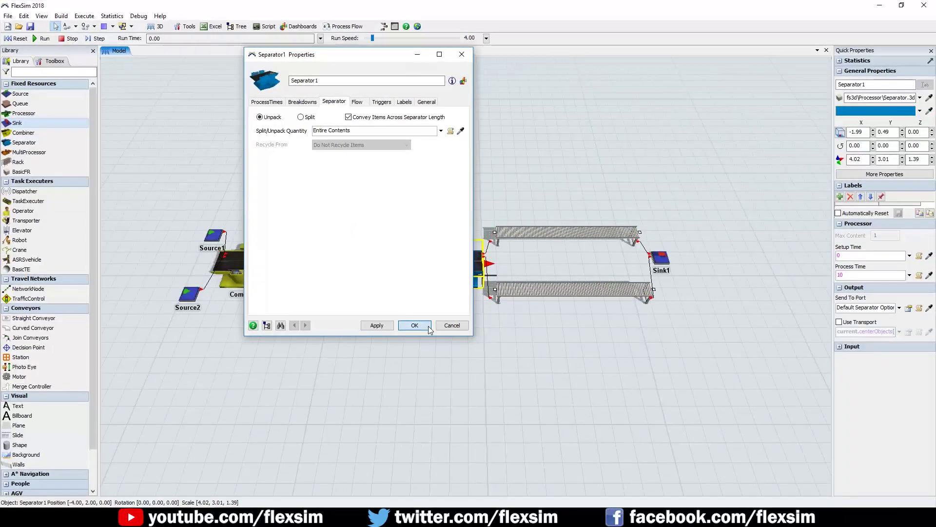
{"action": "left_click", "coordinate": [578, 446]}
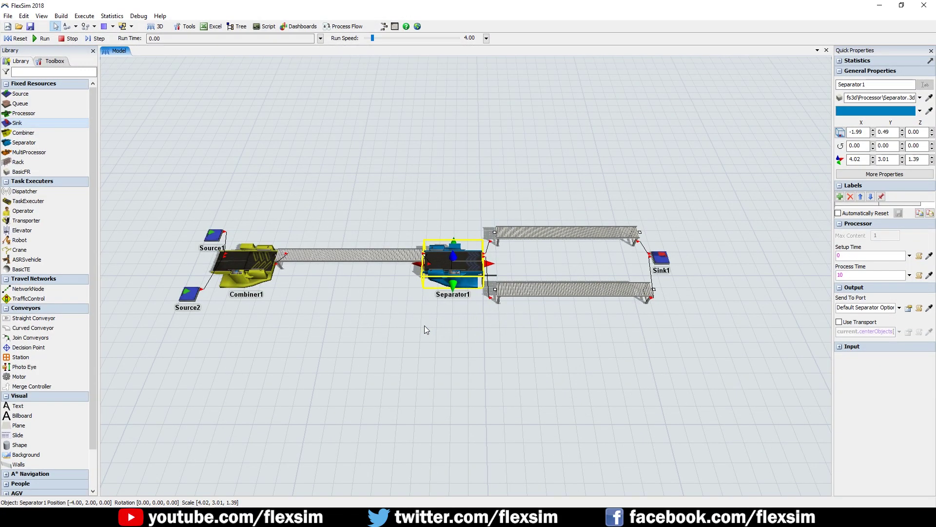
Reset and run the model at run speed 8, then stop it near time 214
{"action": "left_click", "coordinate": [422, 326]}
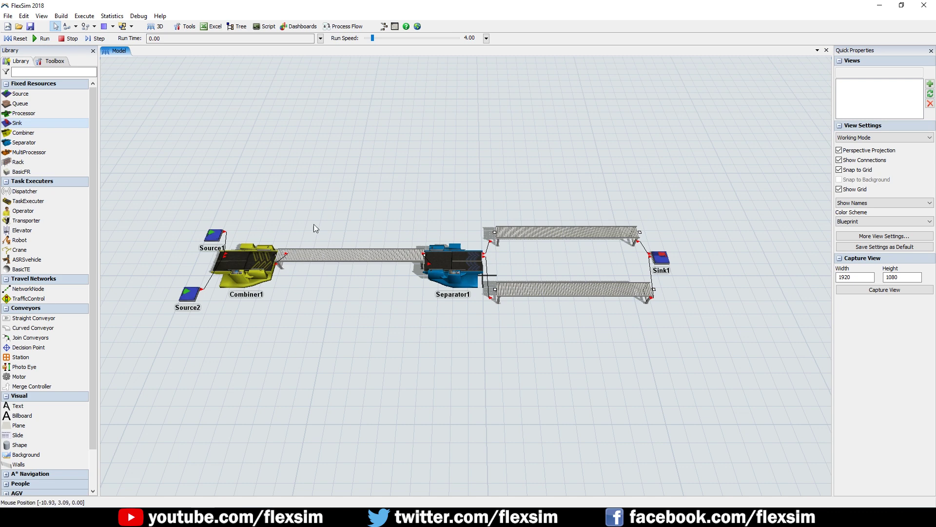
{"action": "left_click", "coordinate": [20, 39]}
{"action": "left_click", "coordinate": [41, 38]}
{"action": "left_click", "coordinate": [486, 38]}
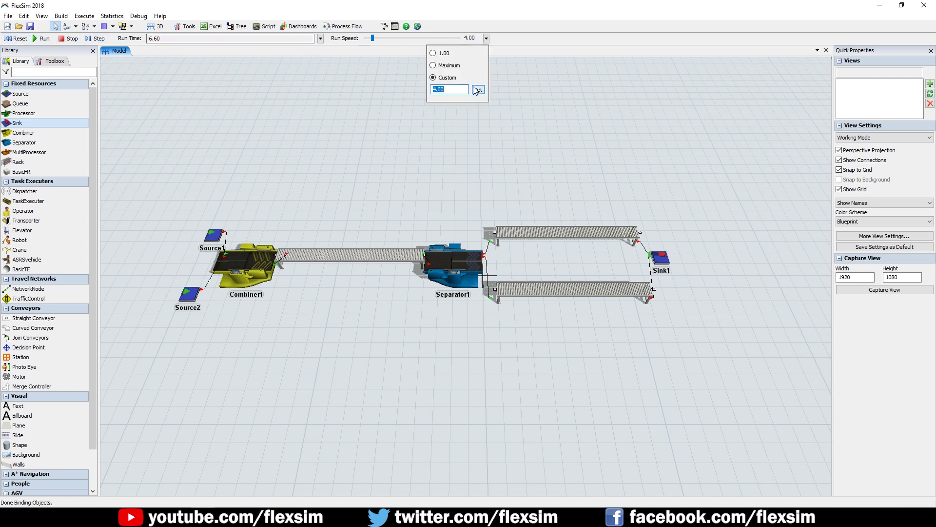
{"action": "left_click", "coordinate": [478, 89]}
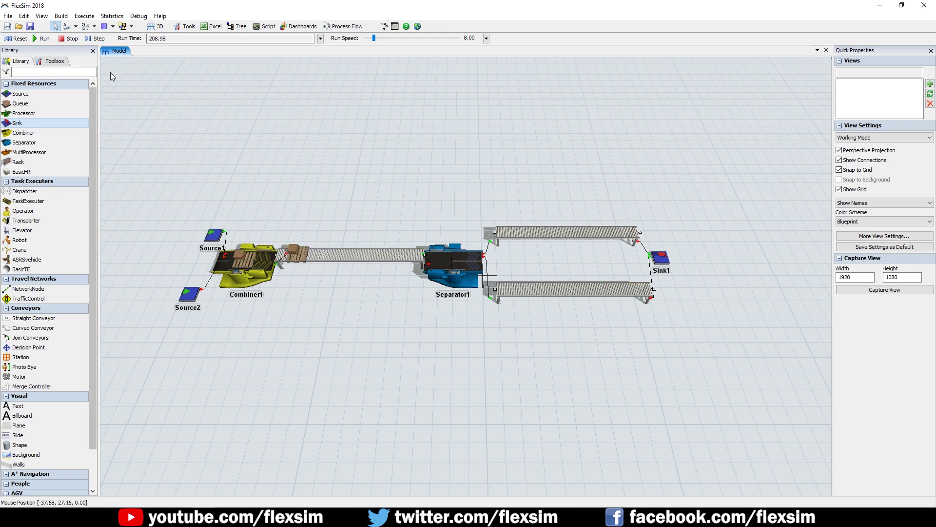
{"action": "left_click", "coordinate": [69, 39]}
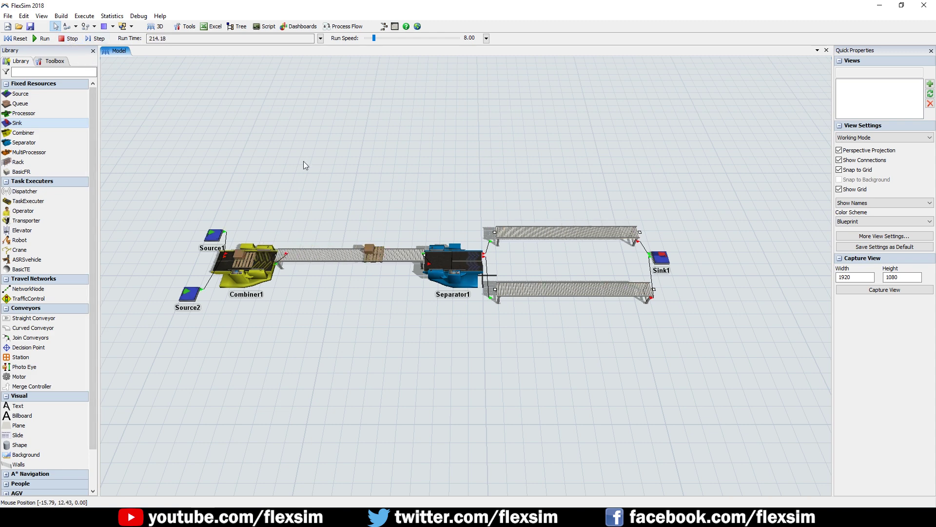
Add Source3, Separator2 and a conveyor in free space below the first line
{"action": "left_click_drag", "start_coordinate": [332, 214], "coordinate": [358, 191]}
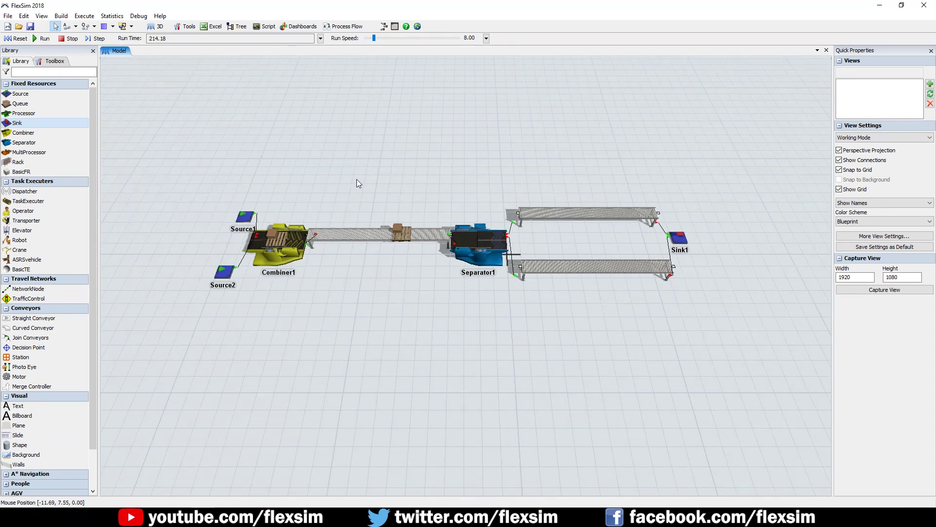
{"action": "left_click_drag", "start_coordinate": [20, 93], "coordinate": [180, 404]}
{"action": "left_click_drag", "start_coordinate": [33, 146], "coordinate": [283, 396]}
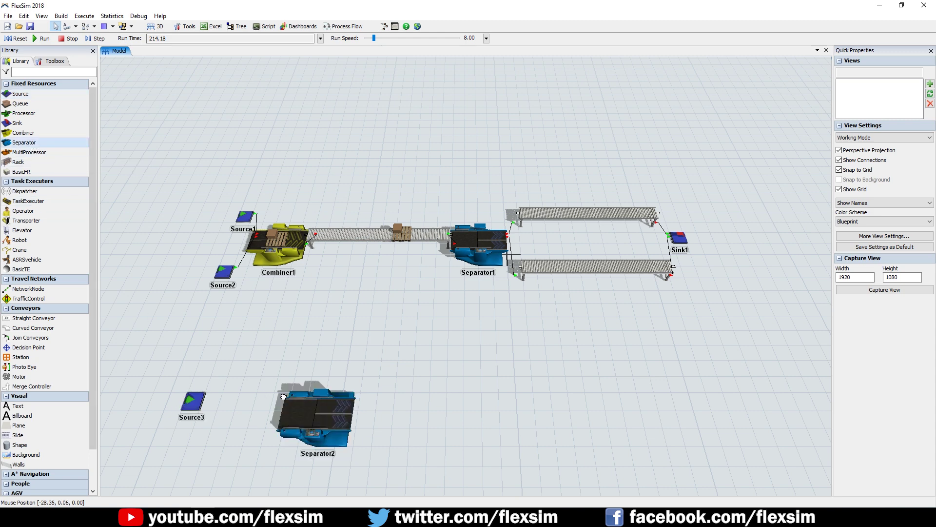
{"action": "left_click_drag", "start_coordinate": [35, 320], "coordinate": [413, 400]}
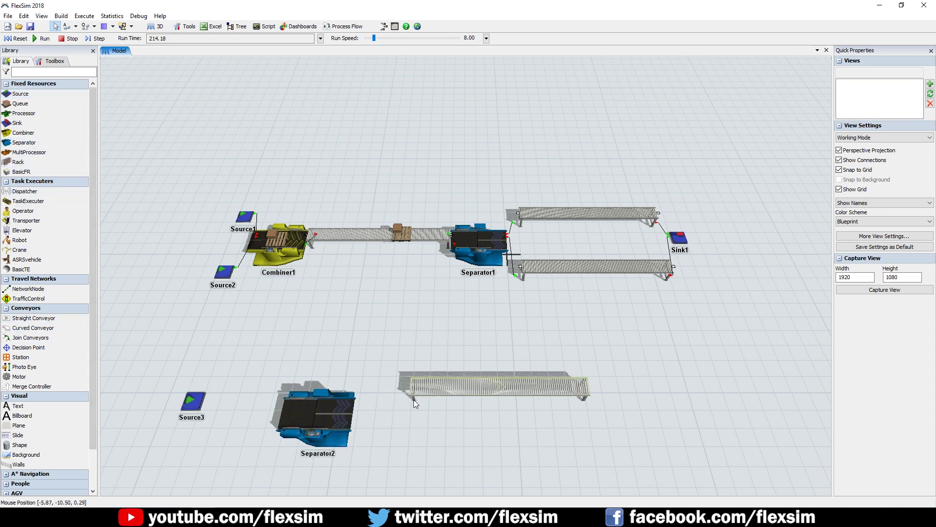
Add Sink2, align the conveyor, and chain Source3, Separator2, the conveyor and Sink2
{"action": "left_click_drag", "start_coordinate": [610, 420], "coordinate": [633, 418]}
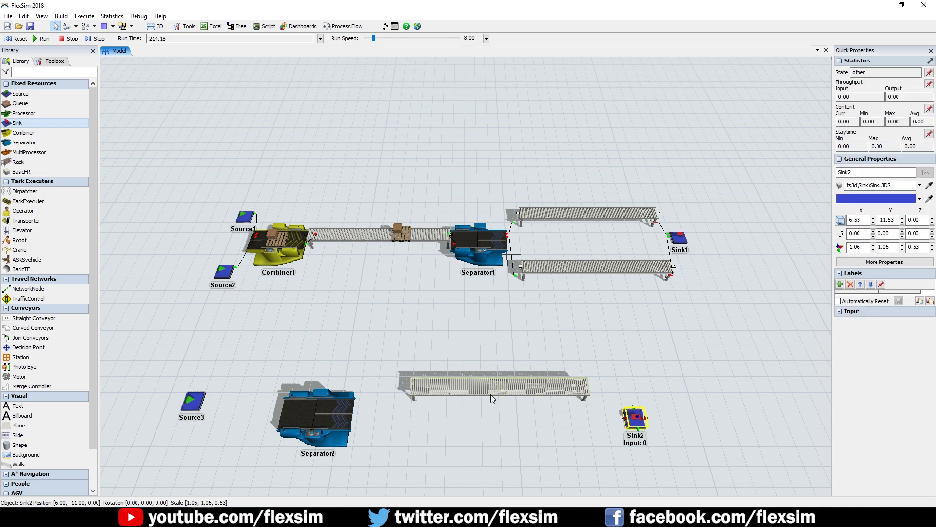
{"action": "left_click_drag", "start_coordinate": [490, 394], "coordinate": [485, 411]}
{"action": "left_click_drag", "start_coordinate": [195, 398], "coordinate": [633, 418]}
{"action": "left_click", "coordinate": [434, 329]}
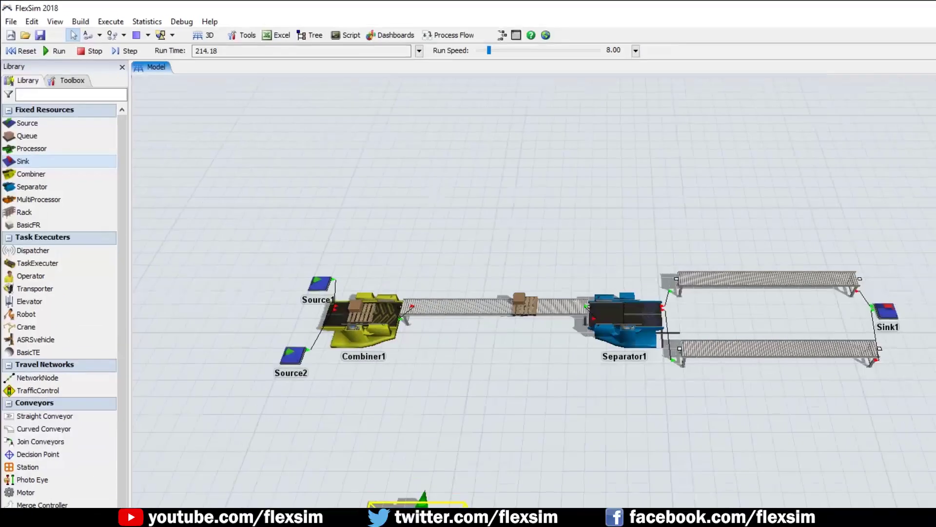
{"action": "double_click", "coordinate": [419, 509]}
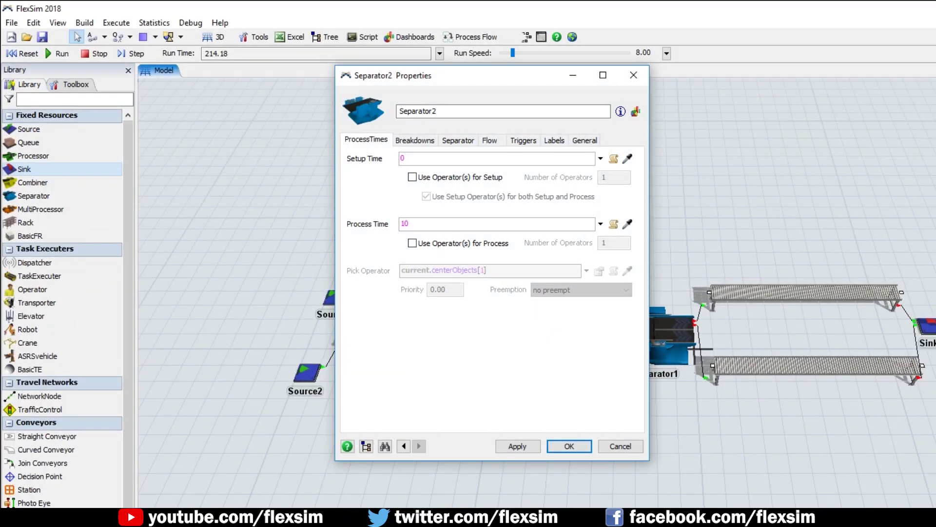
Switch Separator2 from Unpack to Split with a quantity of 3
{"action": "left_click", "coordinate": [459, 143]}
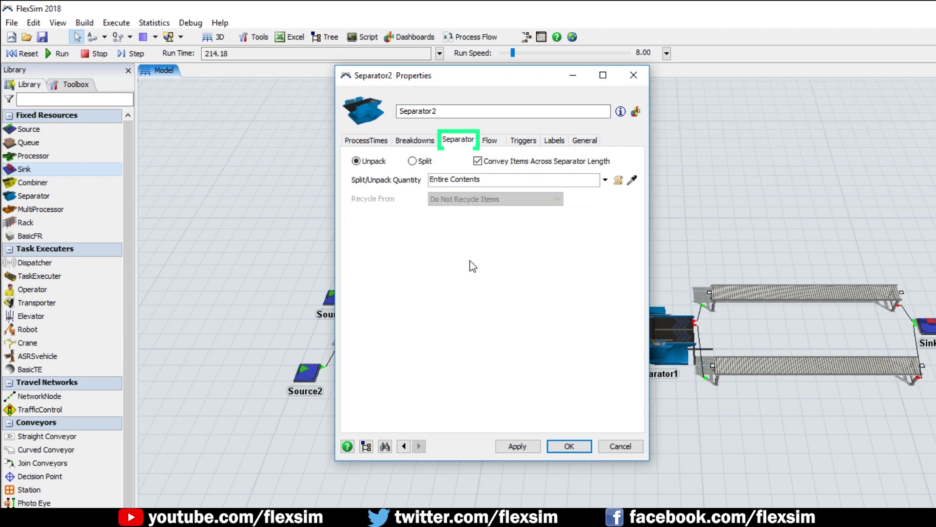
{"action": "left_click", "coordinate": [413, 161]}
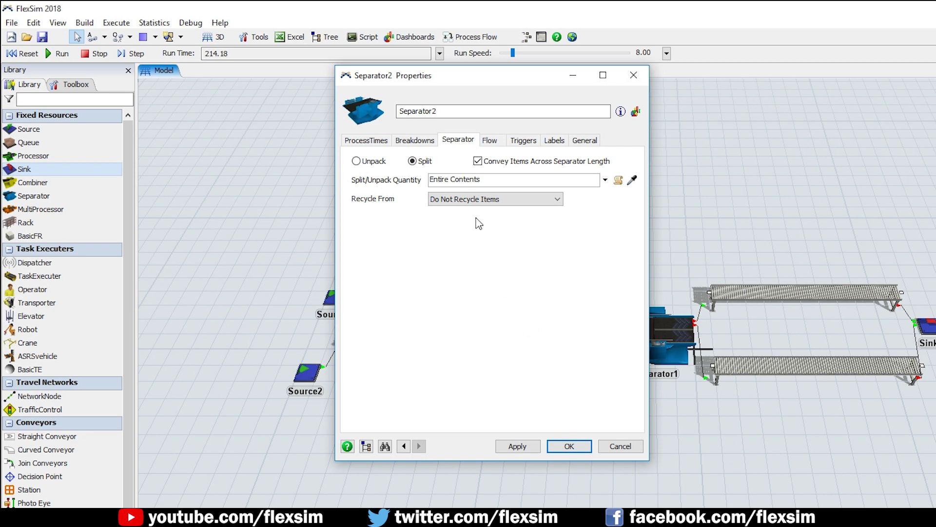
{"action": "left_click_drag", "start_coordinate": [486, 179], "coordinate": [411, 185]}
{"action": "type", "text": "3"}
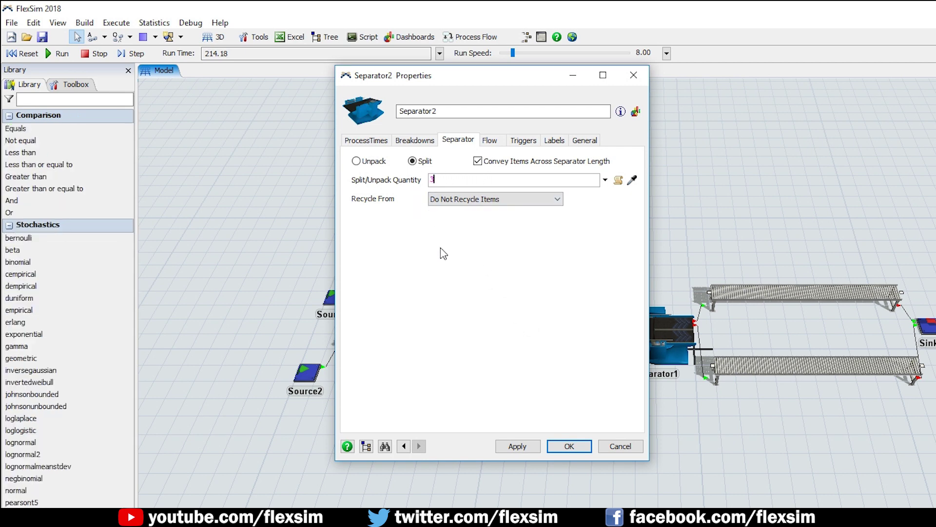
{"action": "left_click", "coordinate": [444, 277]}
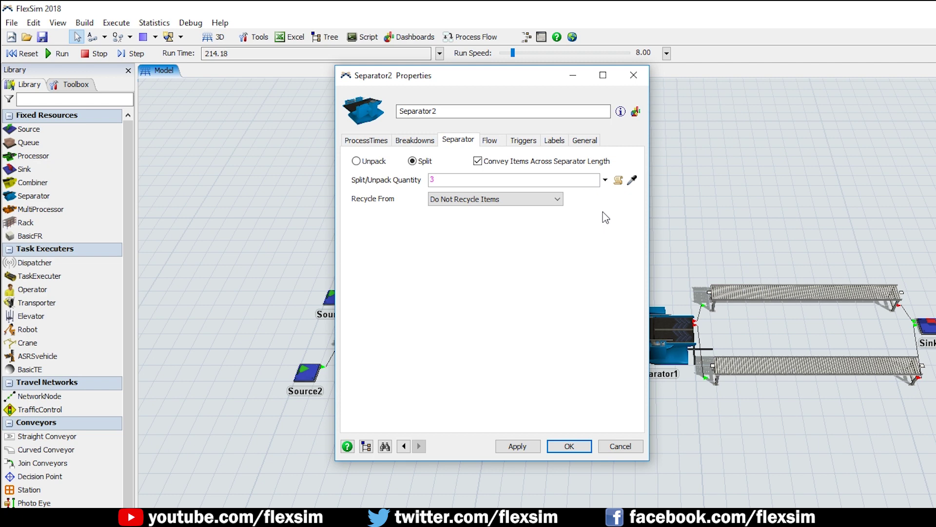
Set Separator2 to recycle by expression using item.Type, and apply the settings
{"action": "left_click", "coordinate": [605, 179]}
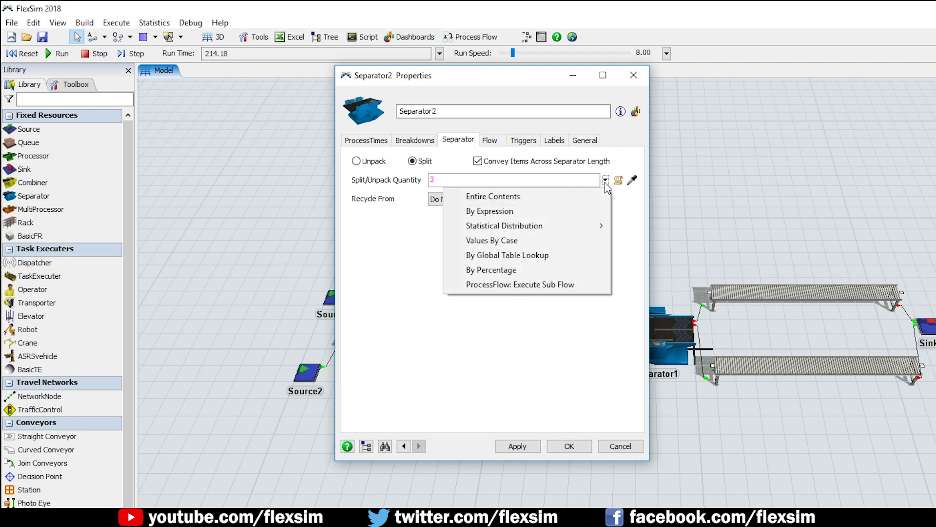
{"action": "left_click", "coordinate": [593, 208]}
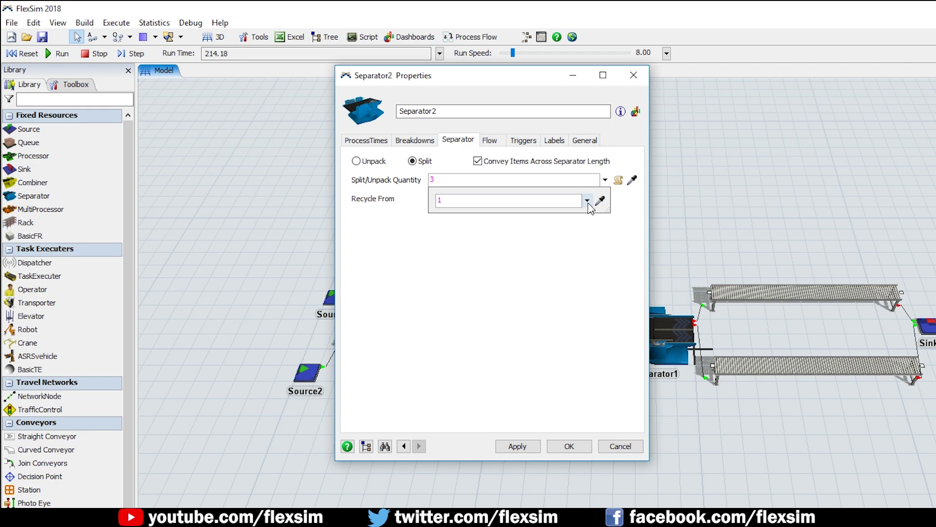
{"action": "left_click", "coordinate": [587, 201]}
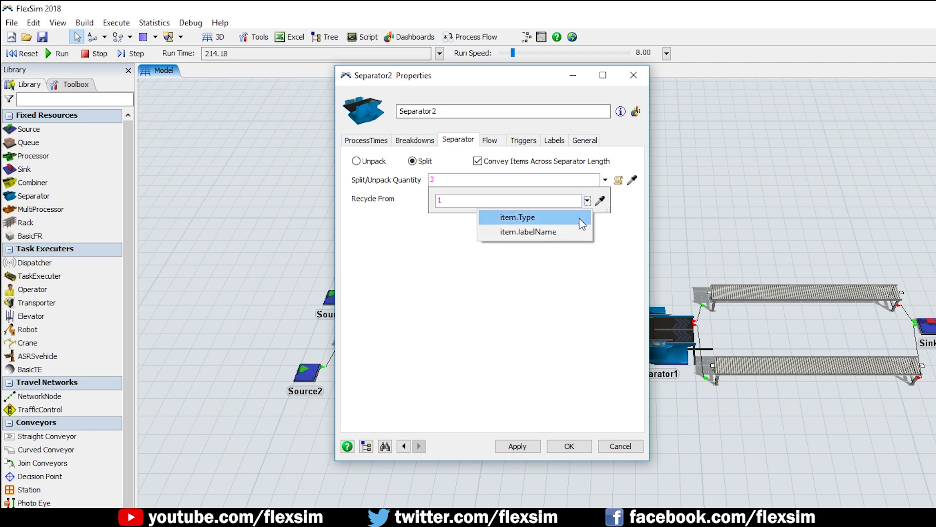
{"action": "left_click", "coordinate": [580, 221]}
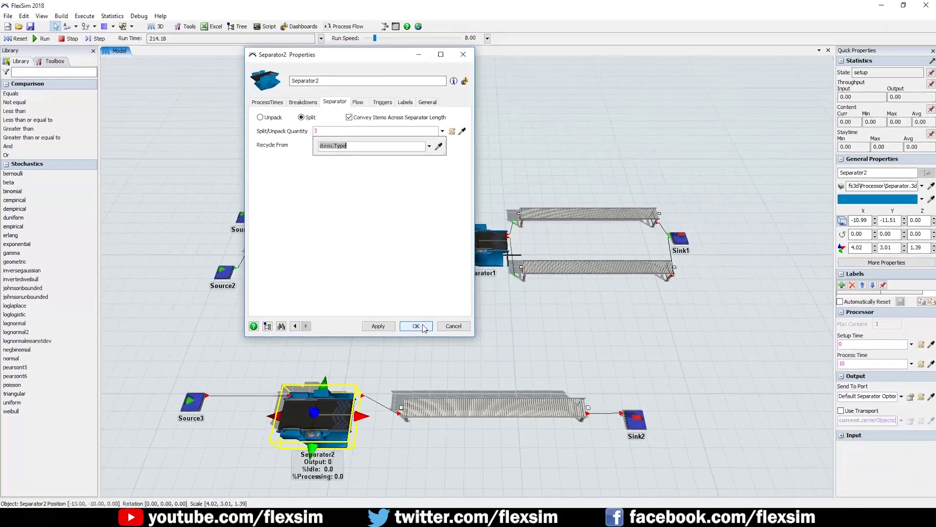
{"action": "left_click", "coordinate": [578, 449]}
{"action": "left_click", "coordinate": [422, 326]}
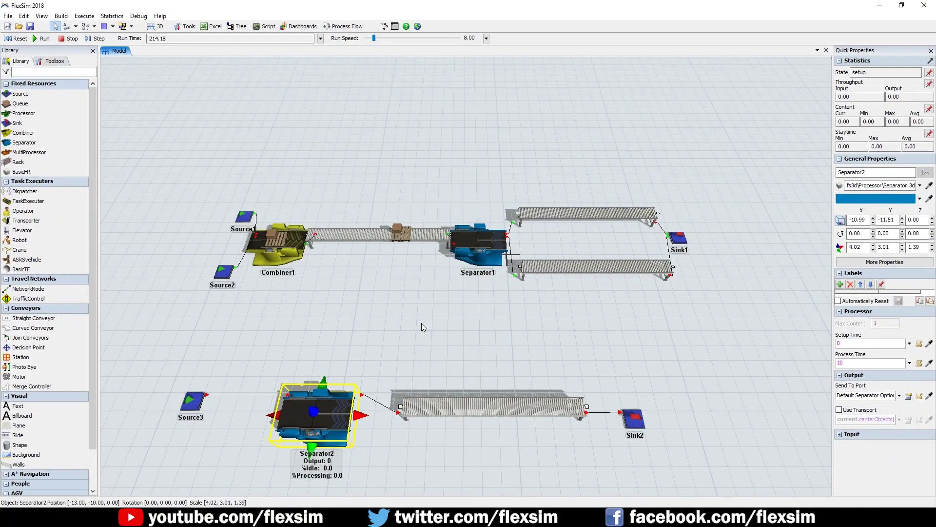
{"action": "left_click", "coordinate": [420, 328]}
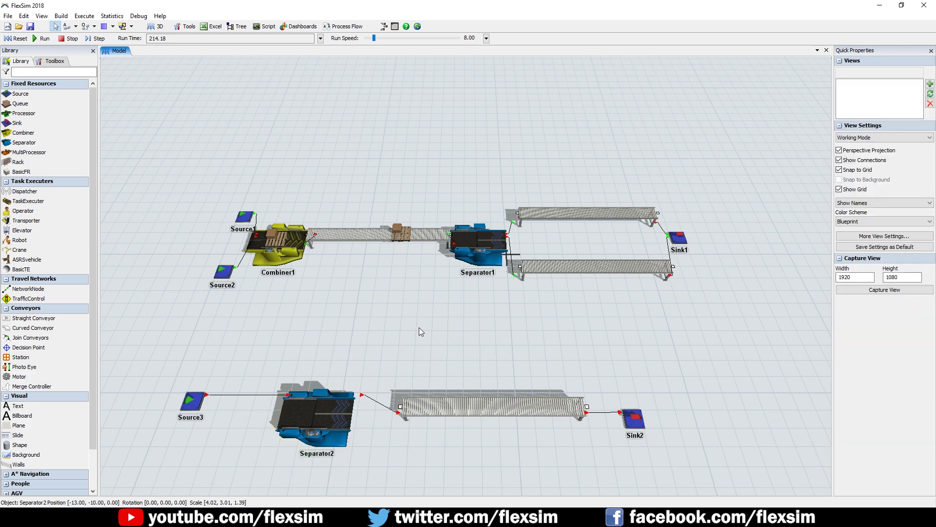
{"action": "left_click", "coordinate": [195, 409]}
Give Source3 an On Creation trigger setting item type and color to duniform(2,6)
{"action": "double_click", "coordinate": [194, 411]}
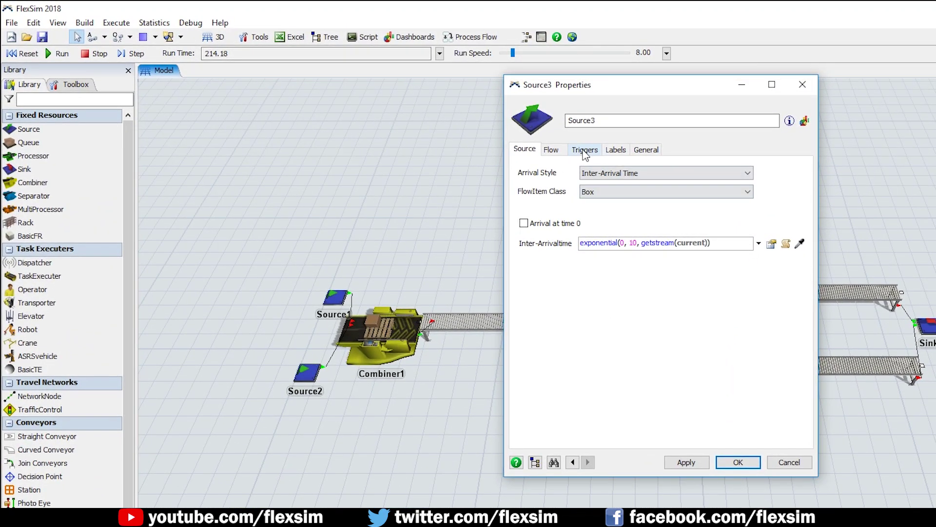
{"action": "left_click", "coordinate": [585, 153]}
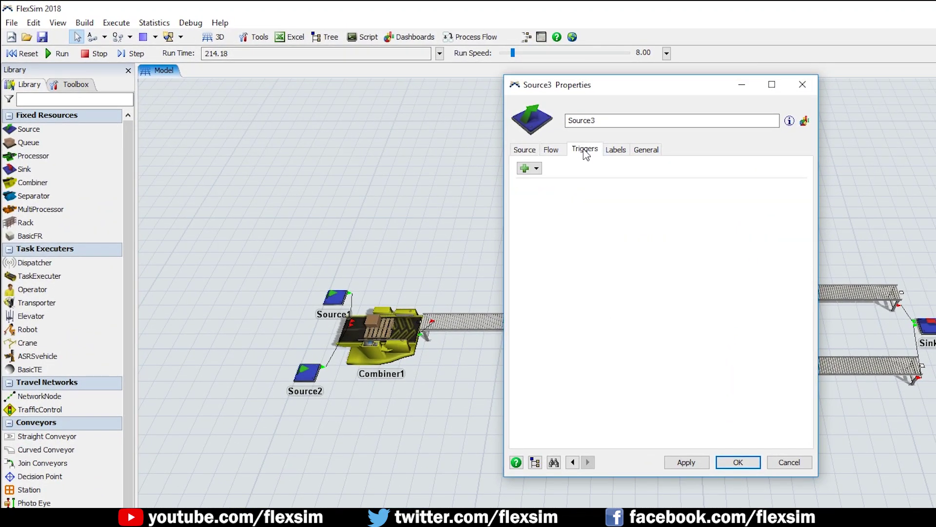
{"action": "left_click", "coordinate": [529, 169]}
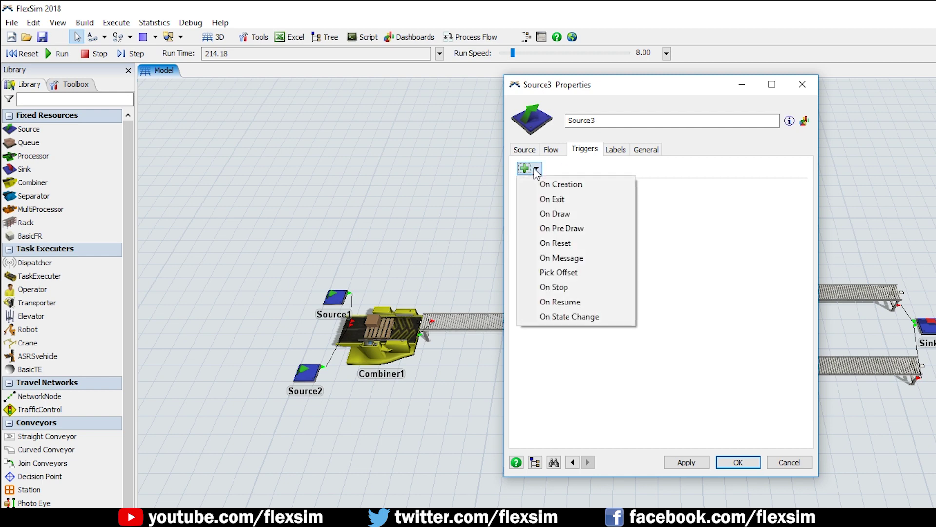
{"action": "left_click", "coordinate": [546, 185]}
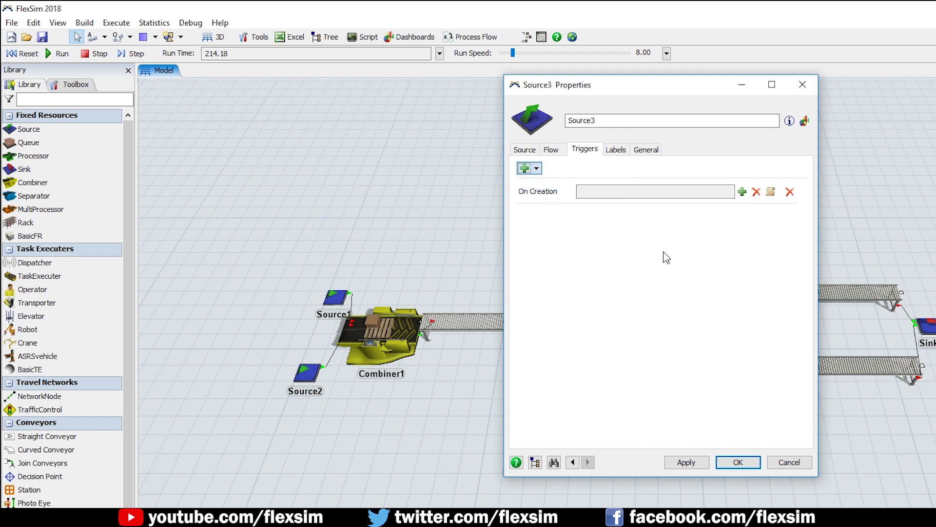
{"action": "left_click", "coordinate": [743, 192]}
{"action": "mouse_move", "coordinate": [735, 208]}
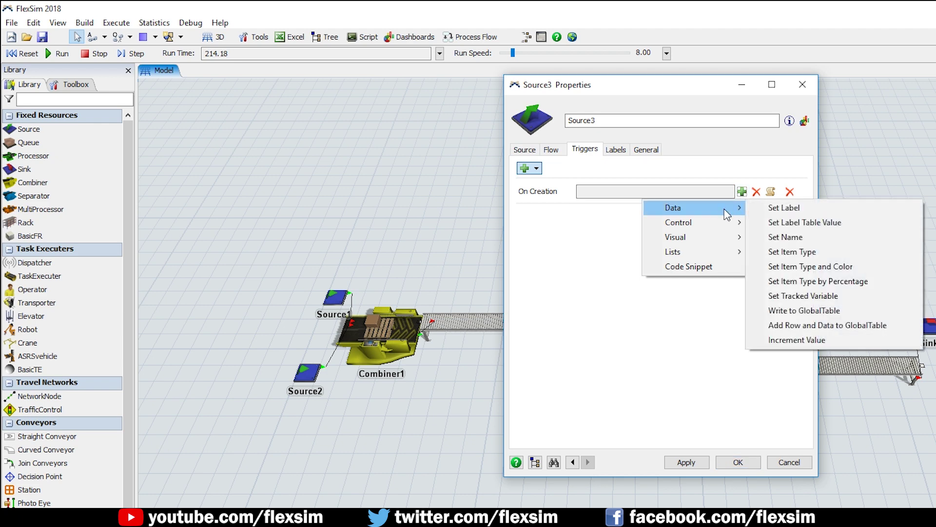
{"action": "left_click", "coordinate": [781, 268]}
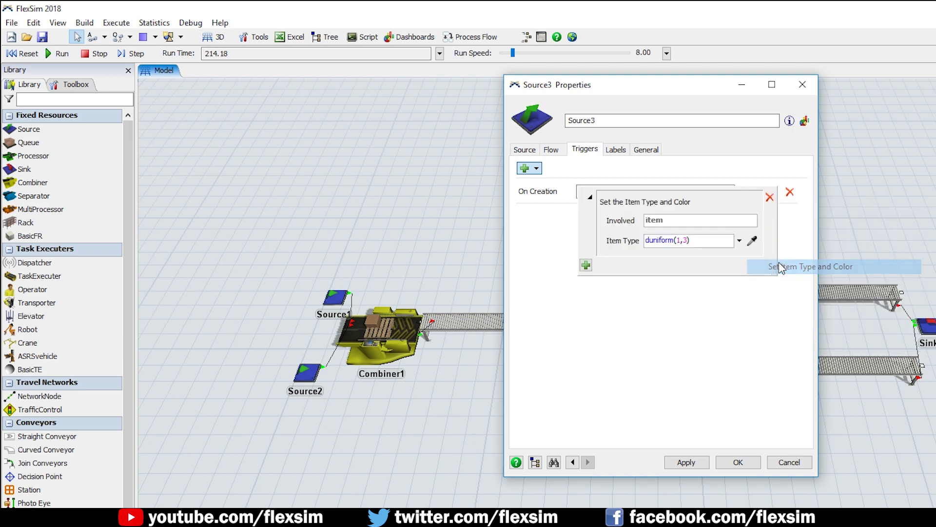
{"action": "left_click", "coordinate": [678, 242]}
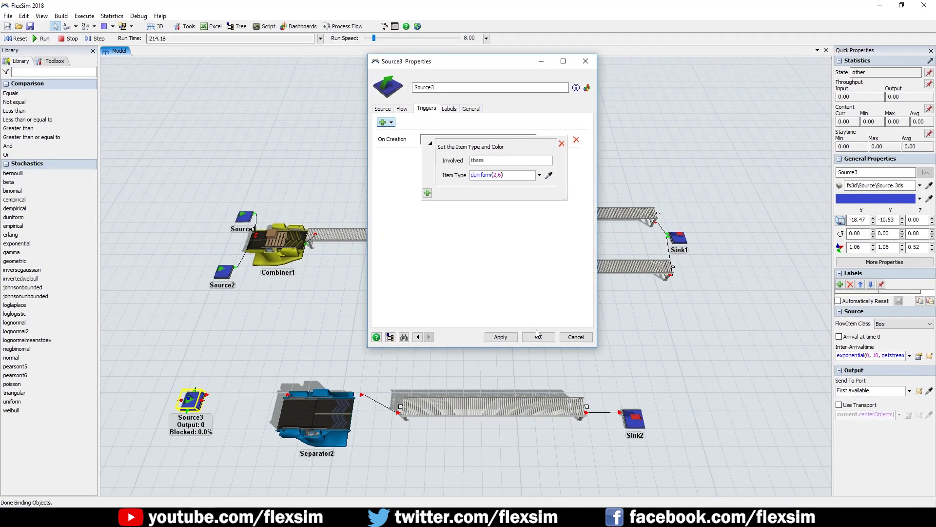
{"action": "left_click", "coordinate": [738, 462]}
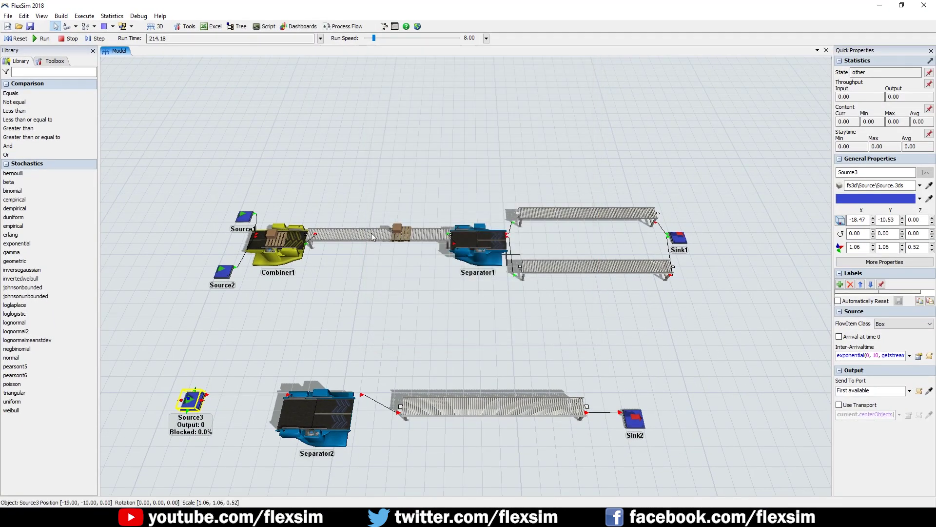
Reset the model and run it again with the new box-splitting line
{"action": "left_click", "coordinate": [16, 38]}
{"action": "left_click", "coordinate": [42, 39]}
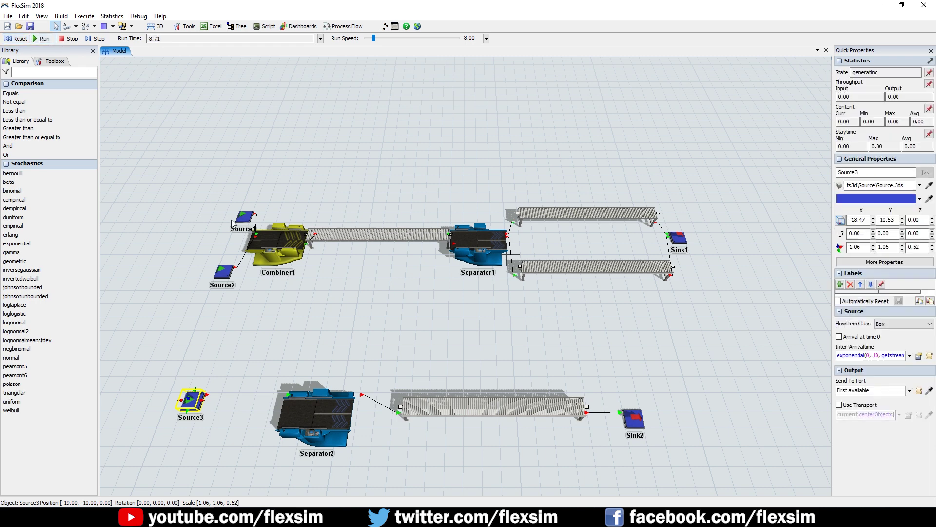